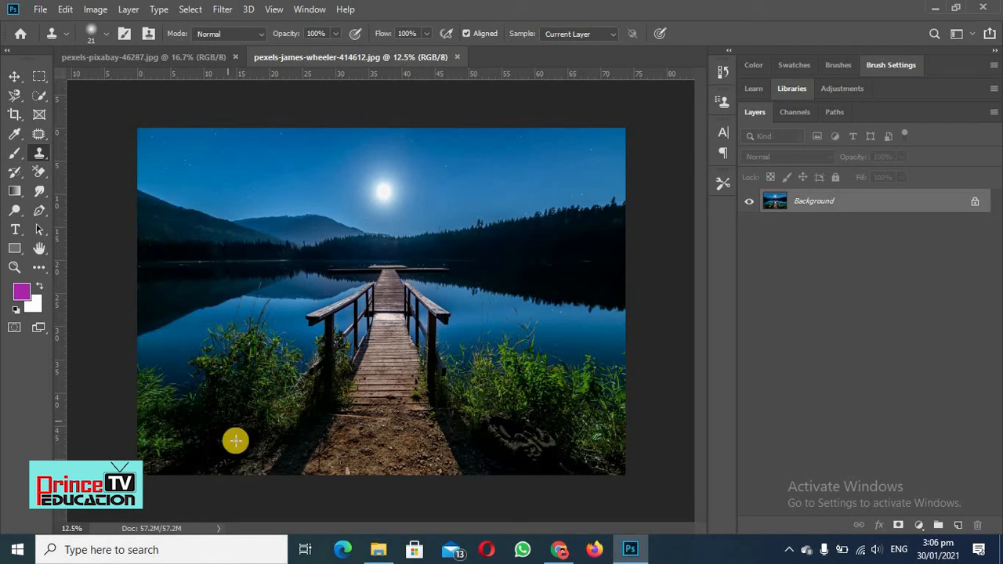
click(189, 53)
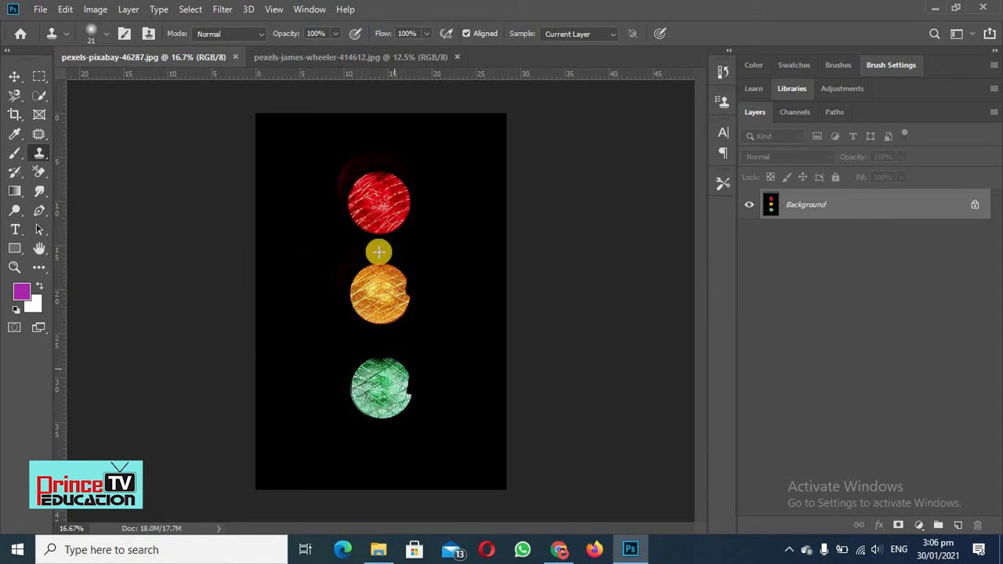
click(298, 58)
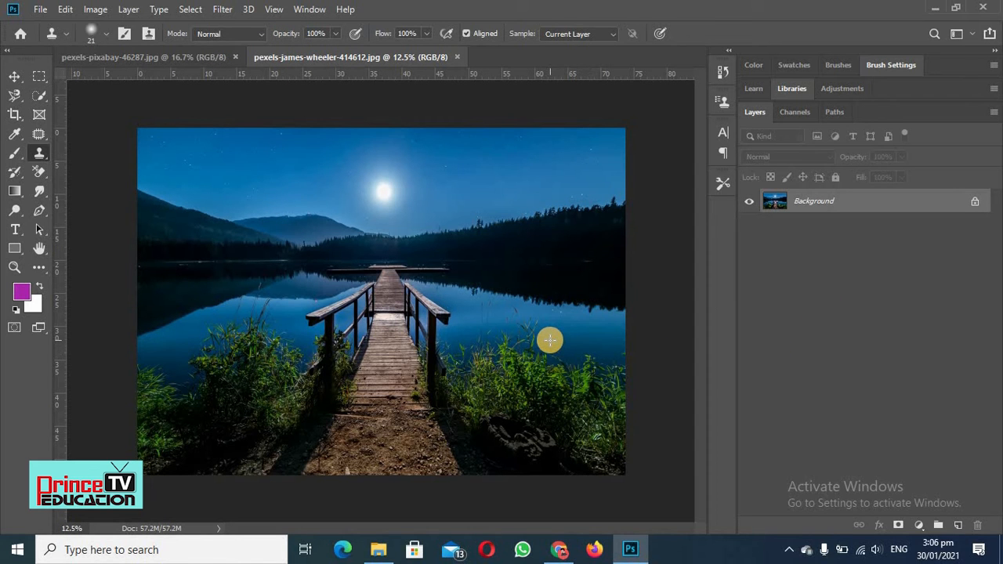
click(42, 136)
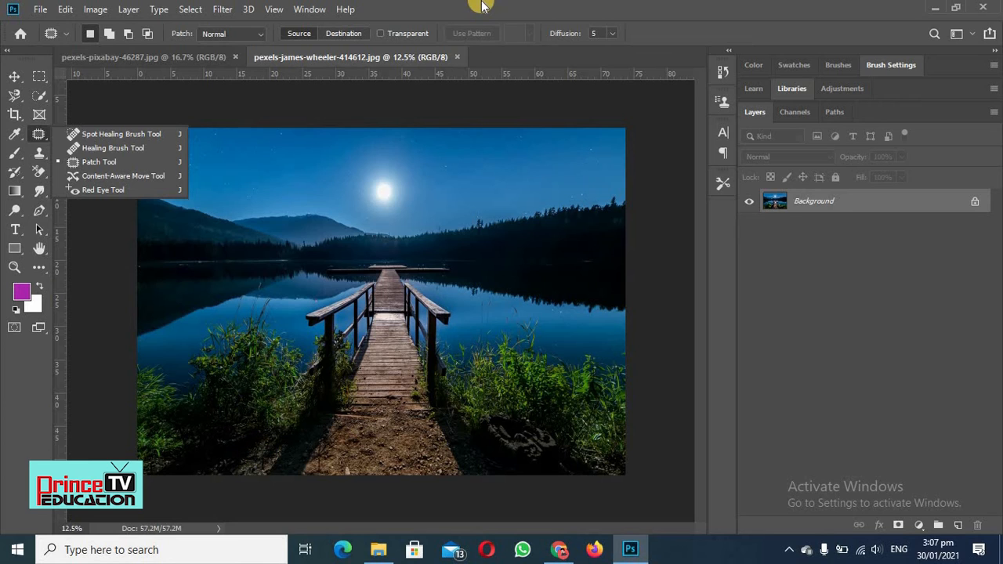
click(381, 34)
- Activate the Clone Stamp tool and enlarge its brush to 500 px
click(37, 156)
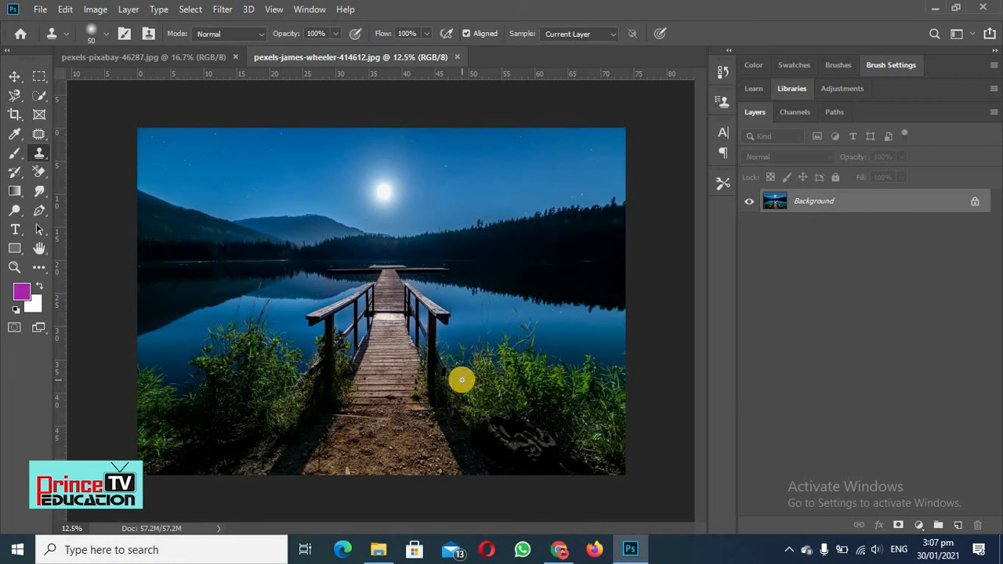
key(bracketright)
key(bracketright)
key(bracketright)
key(bracketright)
key(bracketright)
key(bracketright)
key(bracketright)
key(bracketright)
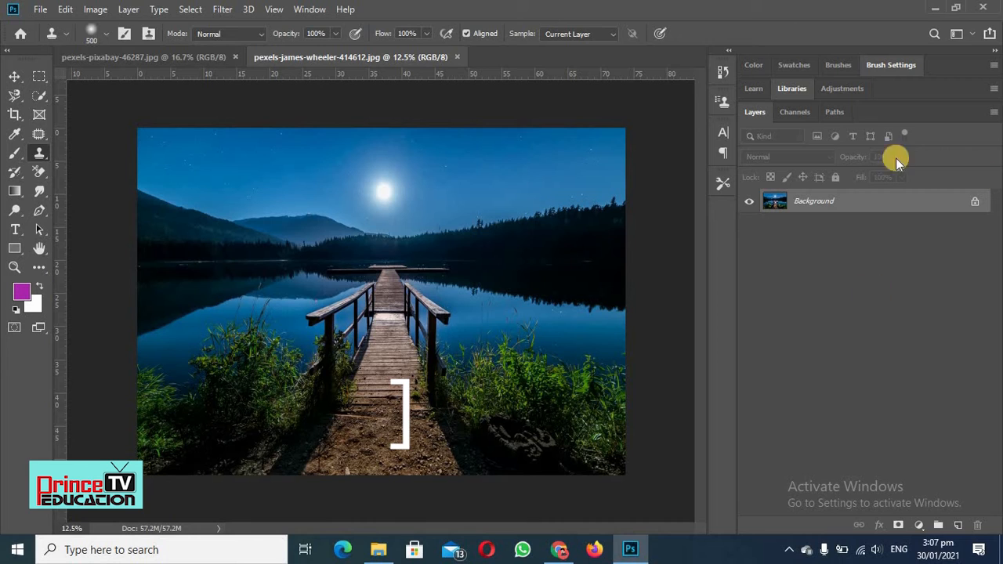
click(105, 33)
click(105, 33)
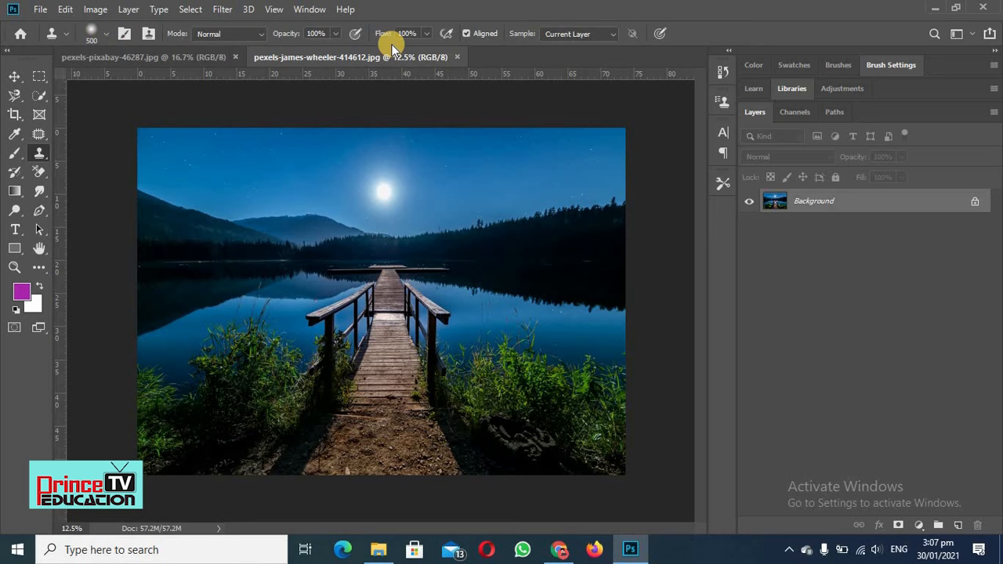
- Keep the Clone Stamp's blend mode at Normal and set it to sample All Layers
click(264, 33)
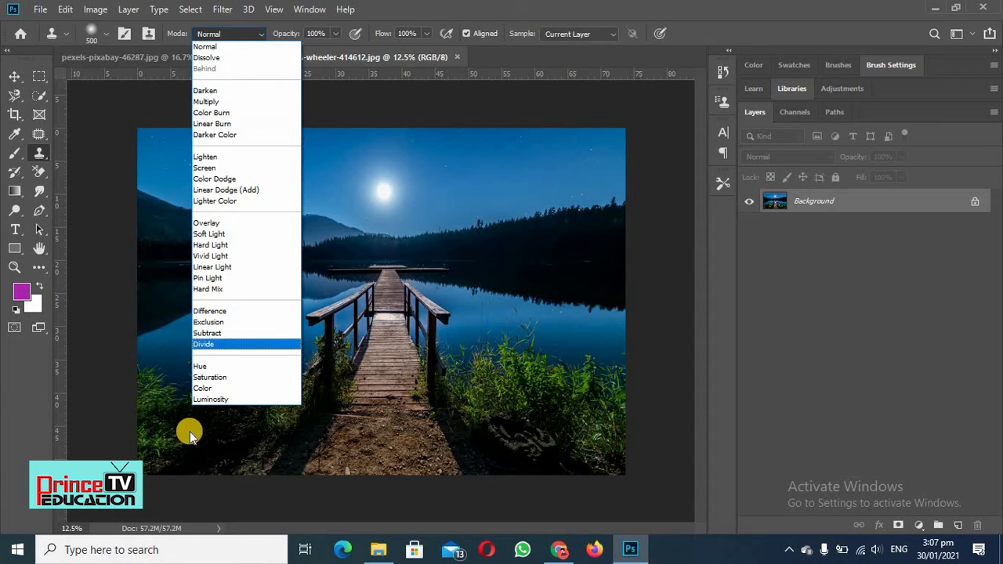
click(203, 47)
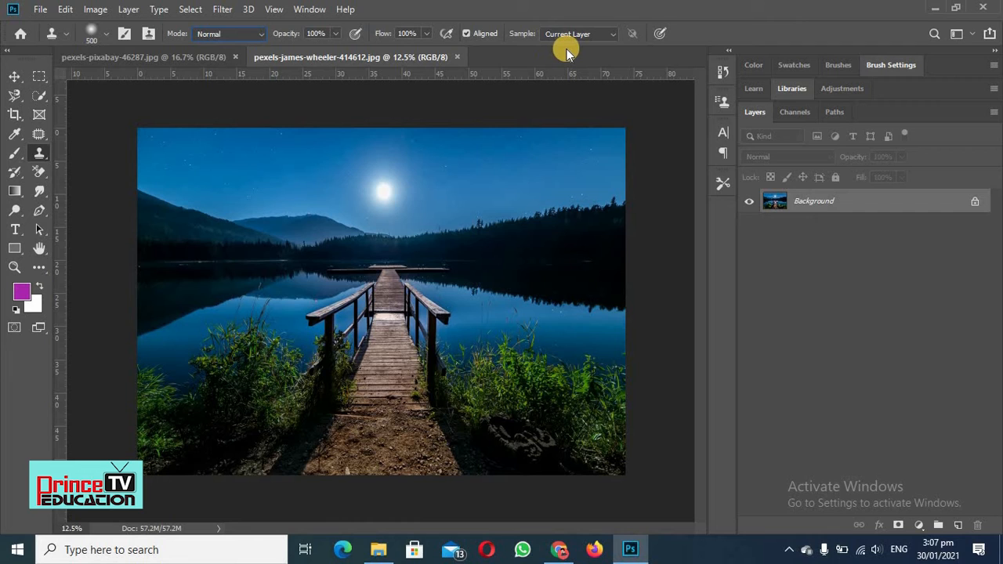
click(610, 33)
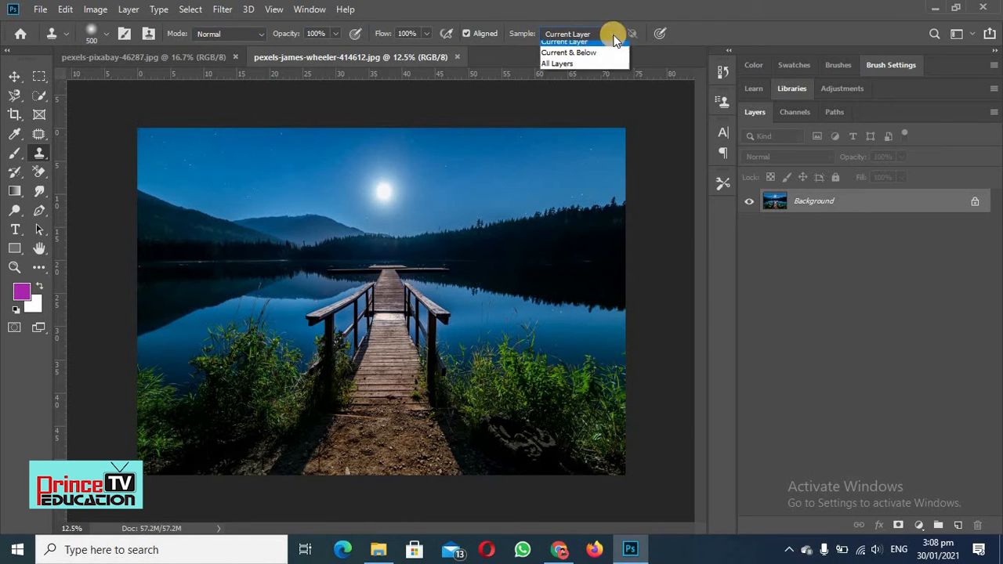
click(560, 69)
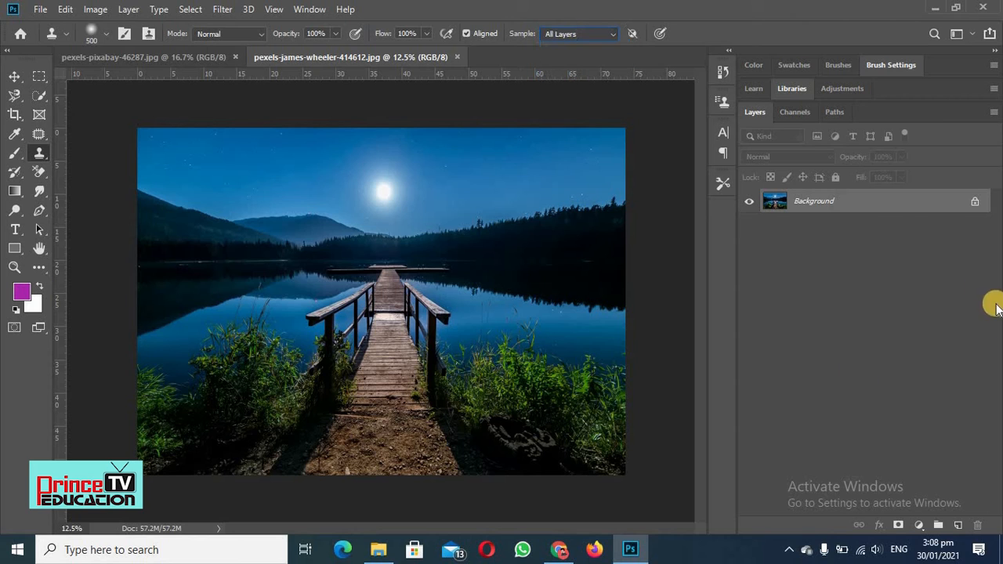
- Unlock the lake photo's background layer and add a new empty layer above it
click(976, 201)
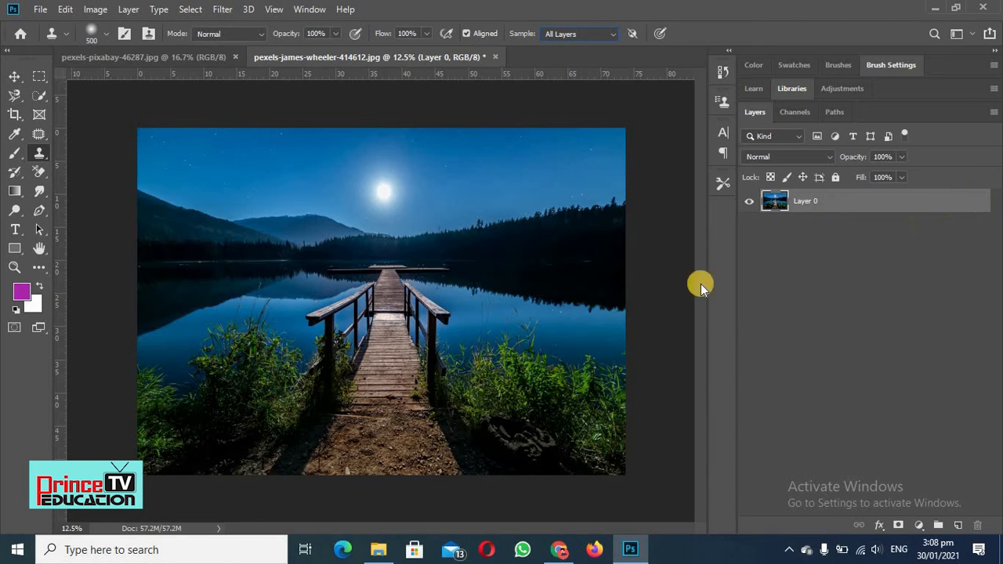
click(958, 525)
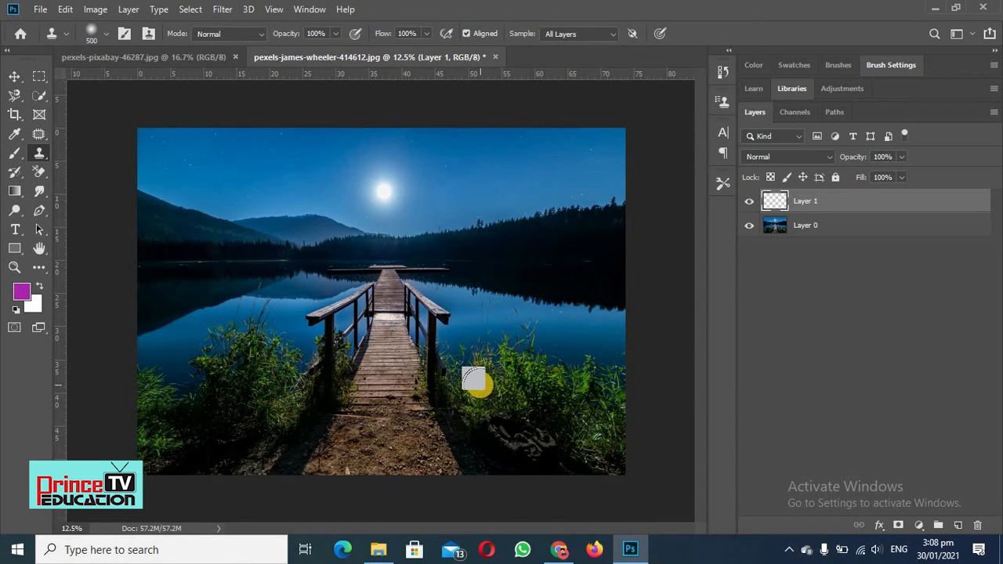
- Clone nearby green foliage over the dark rock and bare ground on the bank to the right of the path
alt+click(441, 408)
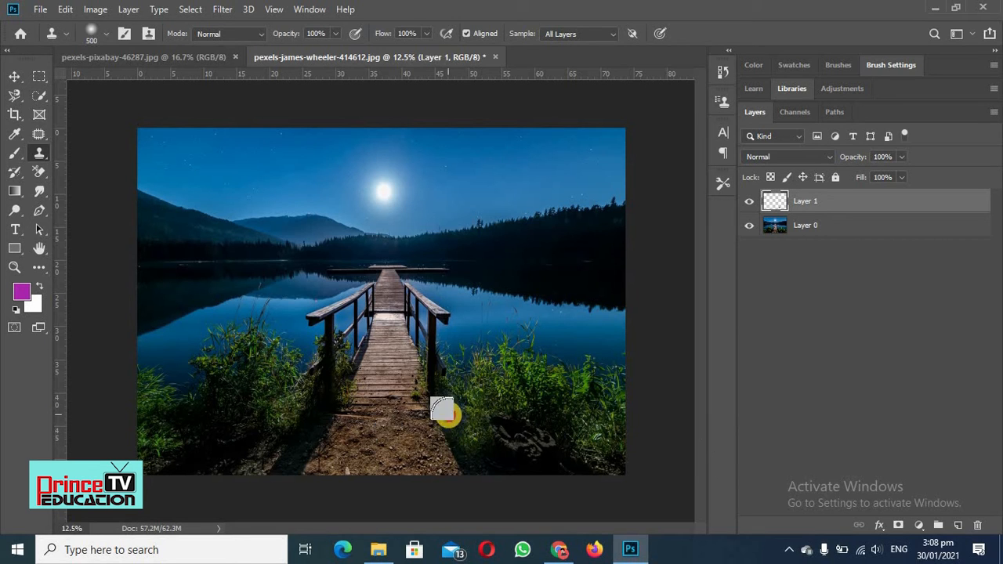
mouse_move(520, 392)
mouse_down()
mouse_move(503, 418)
mouse_move(537, 386)
mouse_move(535, 408)
mouse_up()
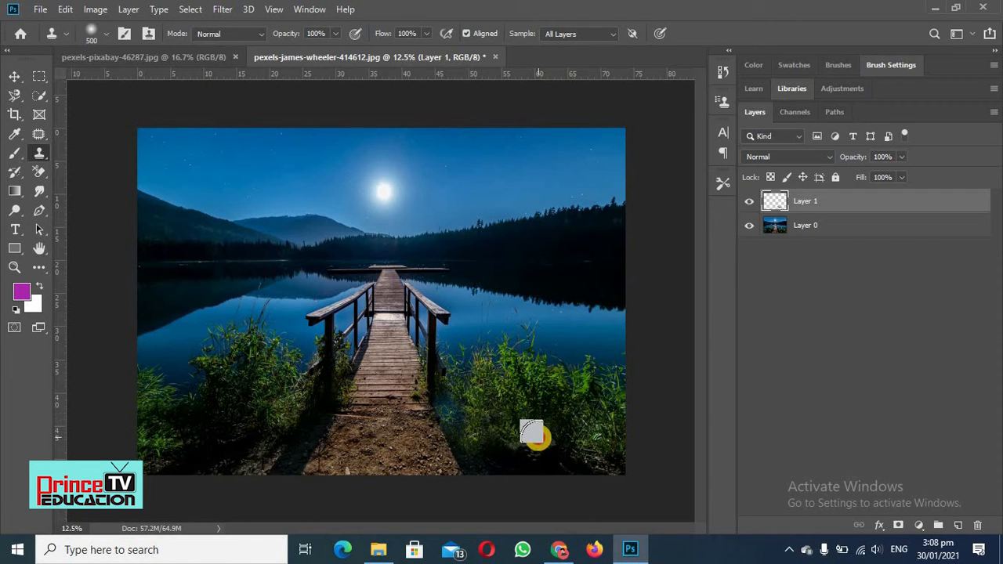
click(538, 438)
alt+click(579, 406)
alt+click(591, 396)
click(546, 458)
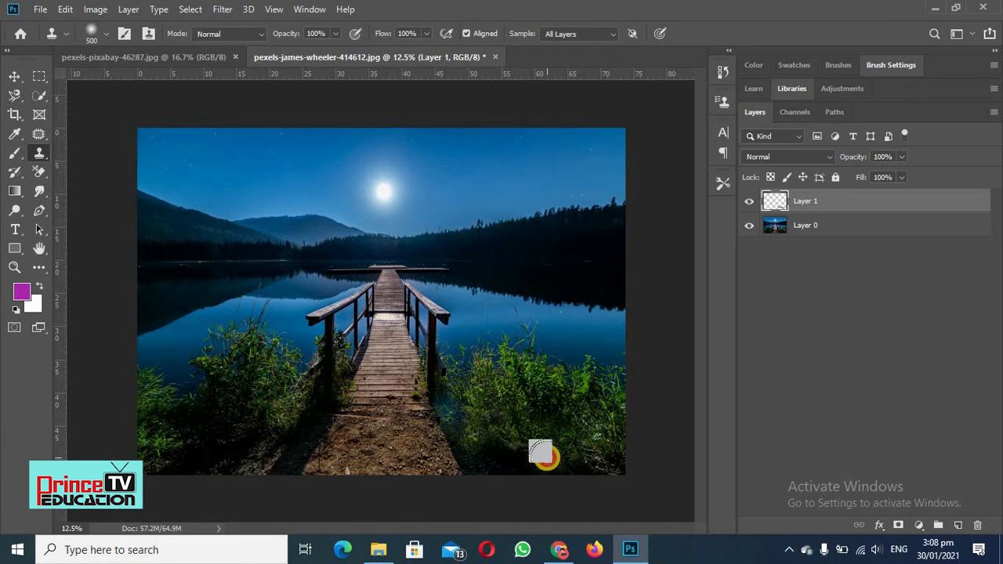
alt+click(587, 426)
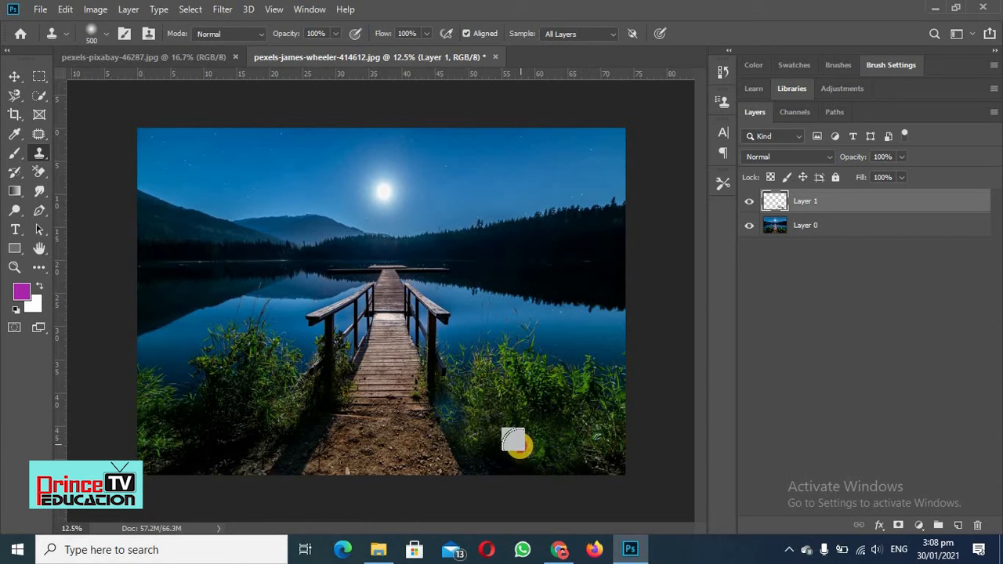
click(522, 450)
alt+click(604, 435)
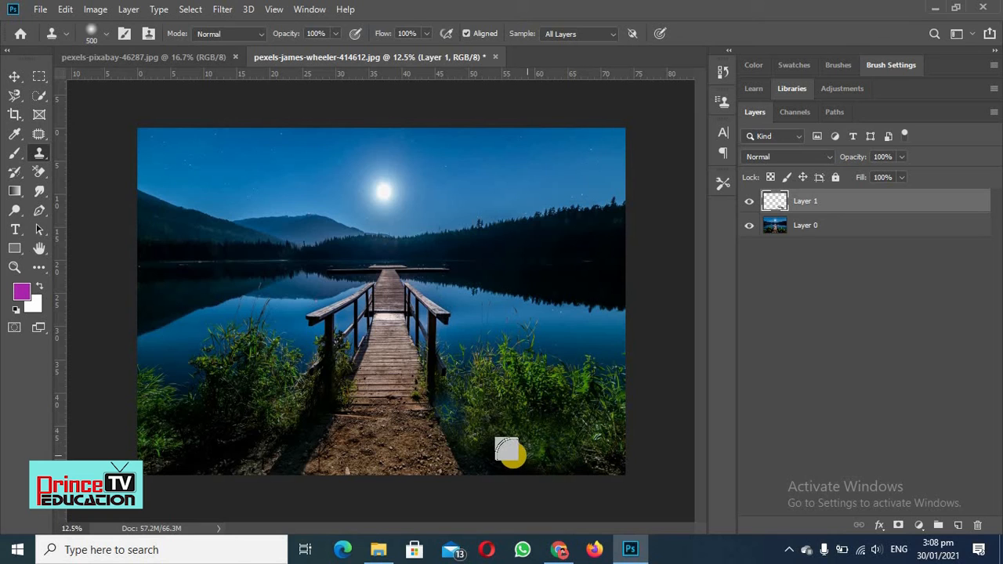
alt+click(516, 405)
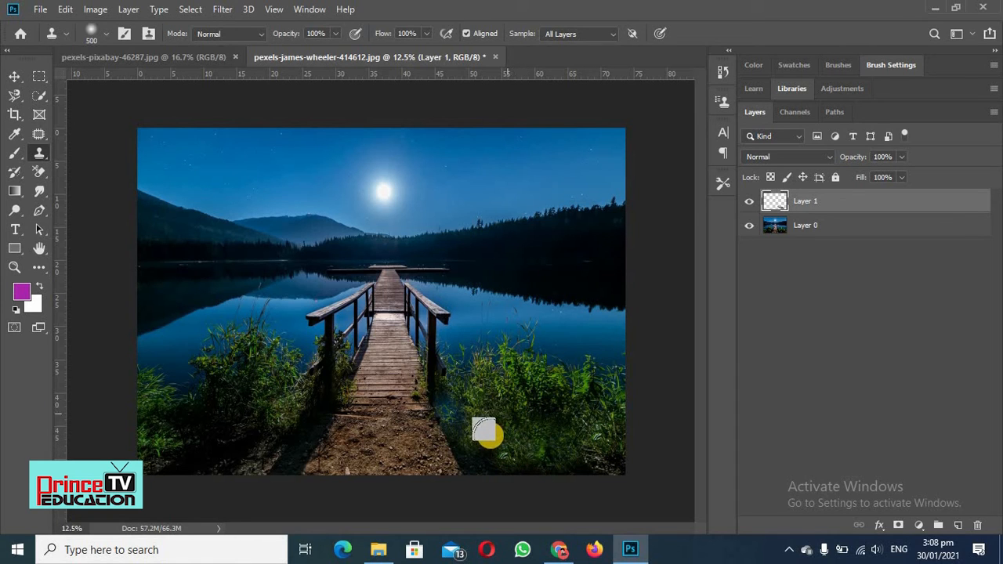
click(478, 450)
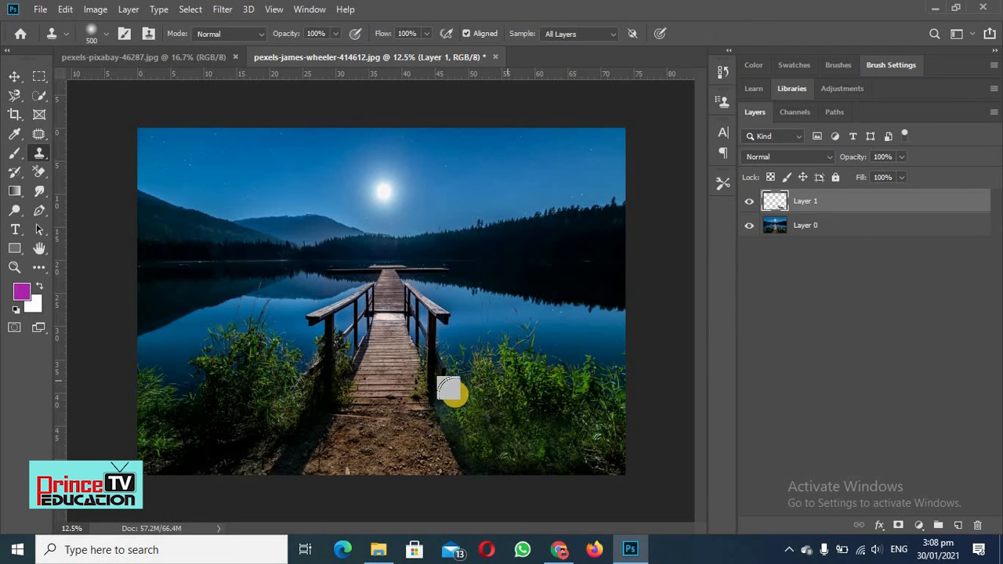
- Clone more foliage beside the right-hand bridge railing and across the lower part of the right bank
alt+click(535, 373)
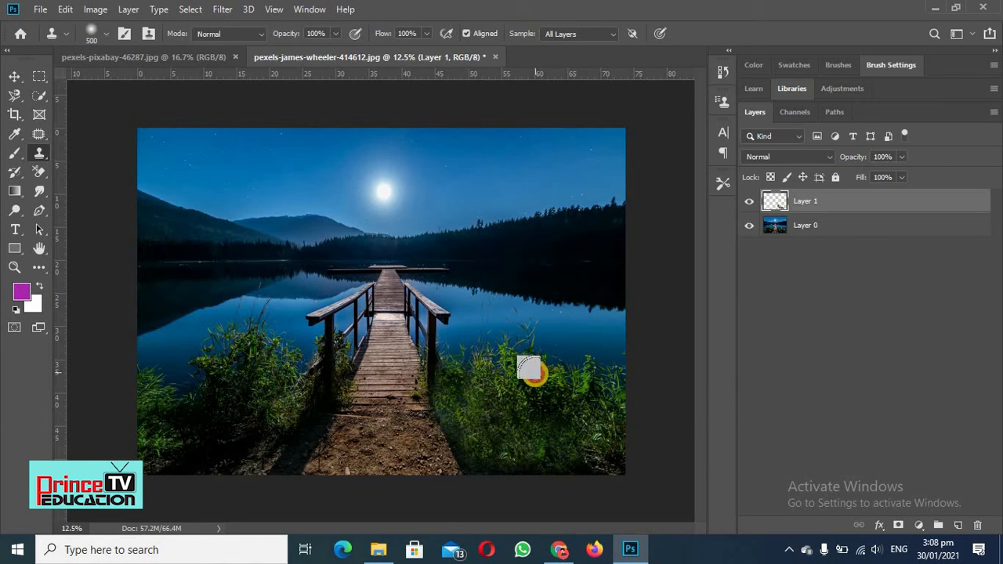
click(466, 363)
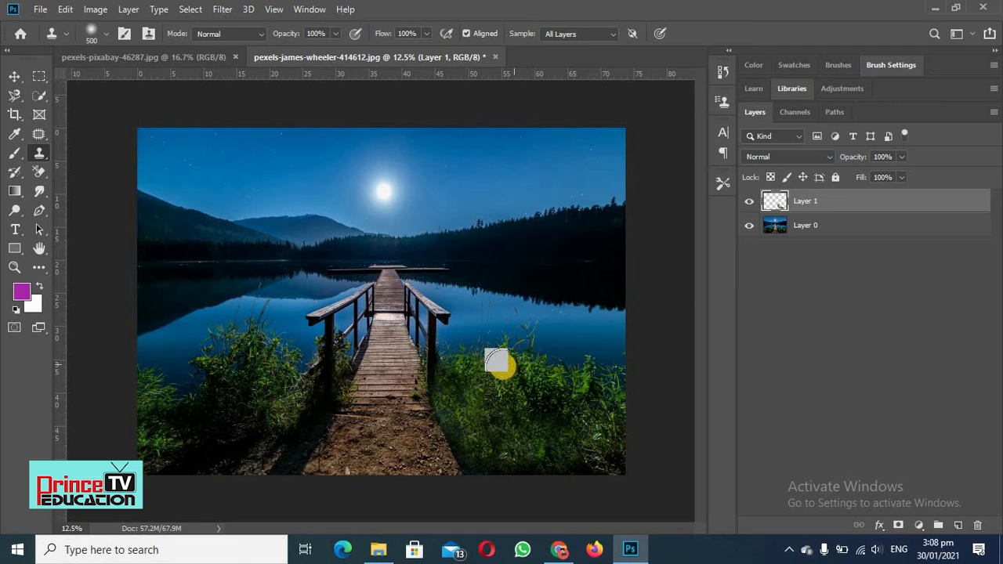
click(511, 416)
alt+click(511, 398)
alt+click(600, 437)
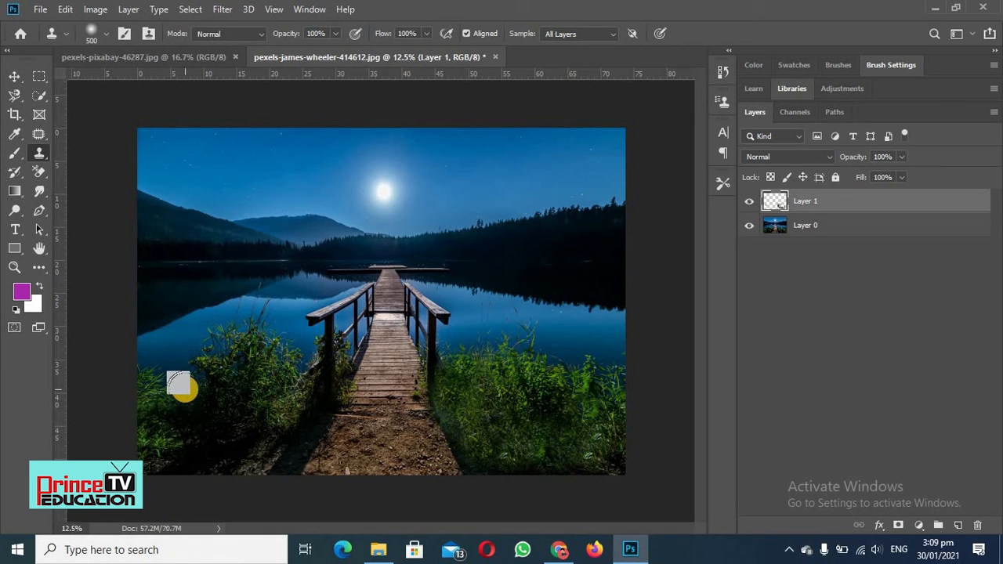
- Clone grass over the dark patches at the far left of the left bank
mouse_move(185, 390)
mouse_down()
mouse_move(176, 445)
mouse_move(153, 441)
mouse_move(189, 453)
mouse_up()
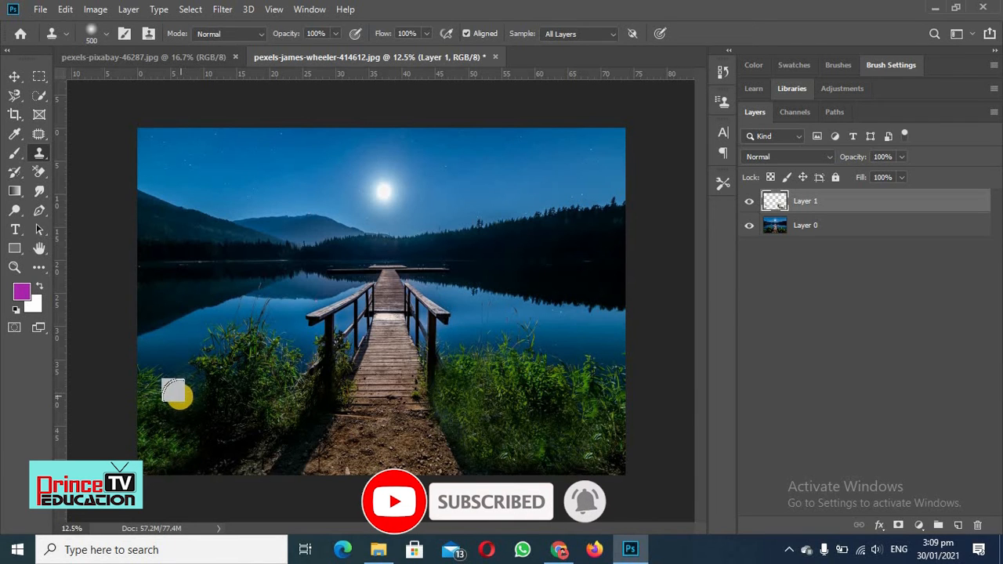
alt+click(180, 397)
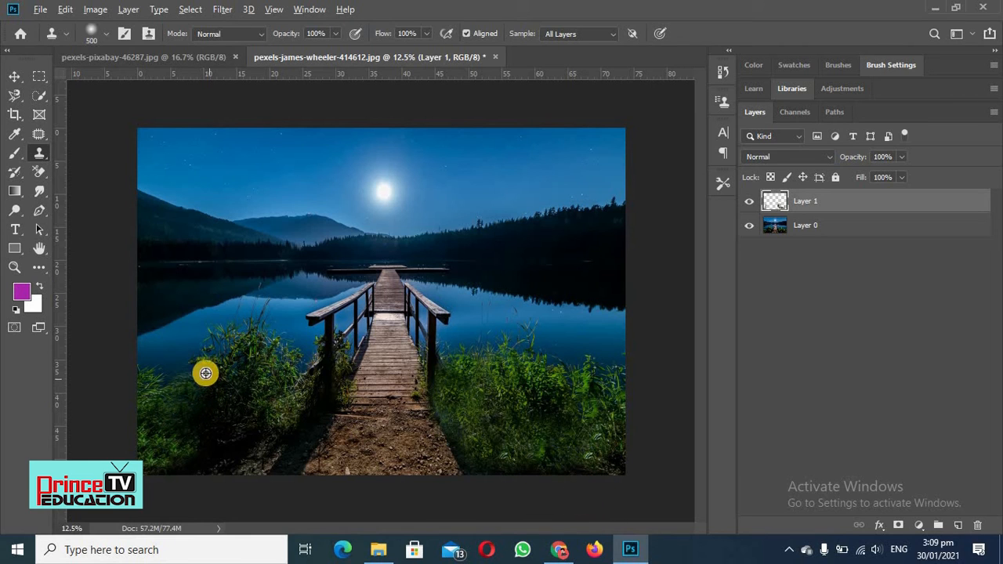
alt+click(206, 369)
click(195, 405)
- Clone foliage over the bare, dark ground of the left bank beside the dirt path
alt+click(278, 408)
click(268, 450)
drag(265, 452, 282, 421)
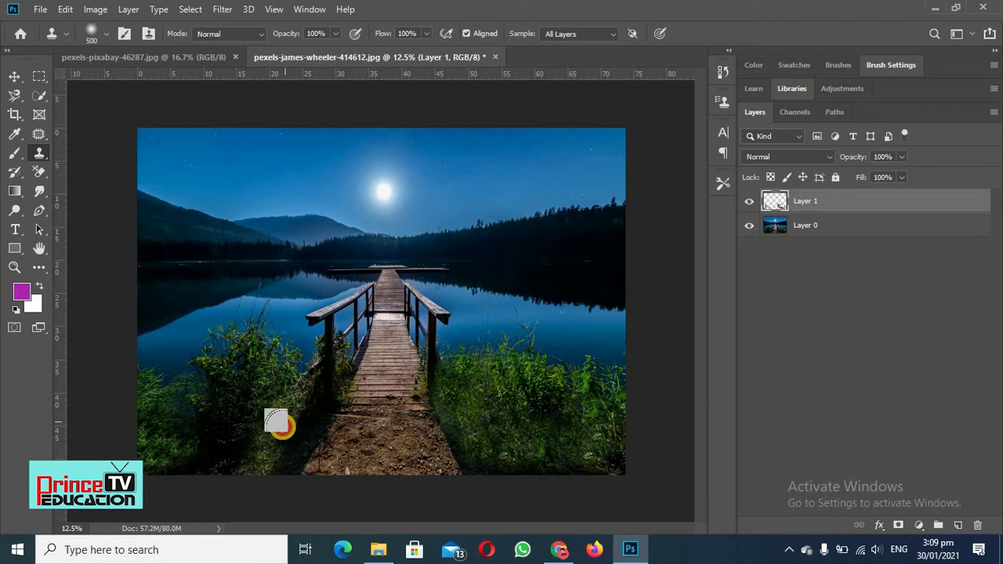
click(251, 462)
click(374, 428)
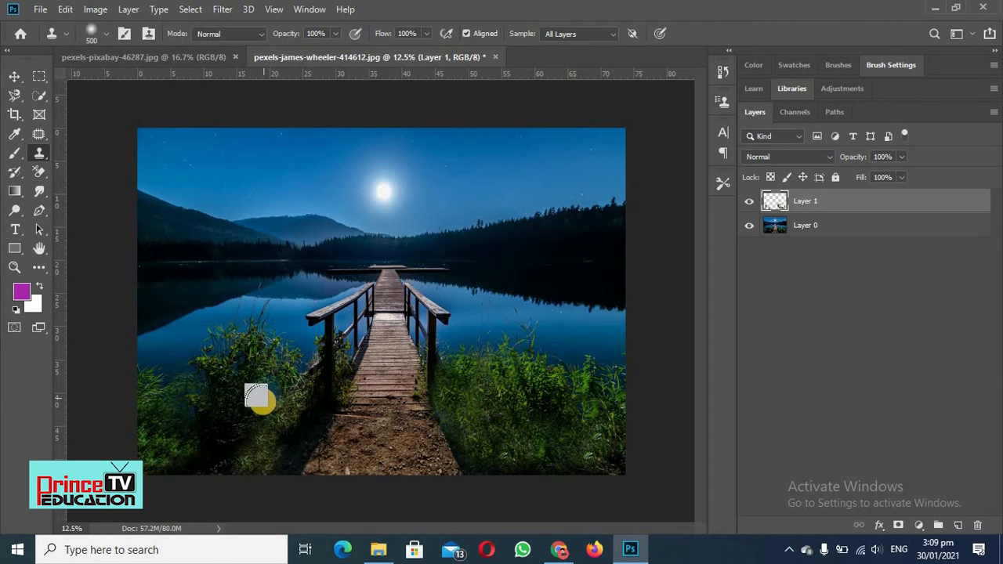
mouse_move(258, 401)
mouse_down()
mouse_move(239, 434)
mouse_move(248, 398)
mouse_move(224, 424)
mouse_move(227, 395)
mouse_move(220, 425)
mouse_move(218, 370)
mouse_move(206, 441)
mouse_move(247, 398)
mouse_move(217, 444)
mouse_move(134, 452)
mouse_move(180, 476)
mouse_move(223, 464)
mouse_move(161, 461)
mouse_move(272, 472)
mouse_move(206, 457)
mouse_move(181, 465)
mouse_move(197, 439)
mouse_move(149, 435)
mouse_move(170, 437)
mouse_move(170, 424)
mouse_move(197, 442)
mouse_move(259, 446)
mouse_move(253, 457)
mouse_move(655, 476)
mouse_up()
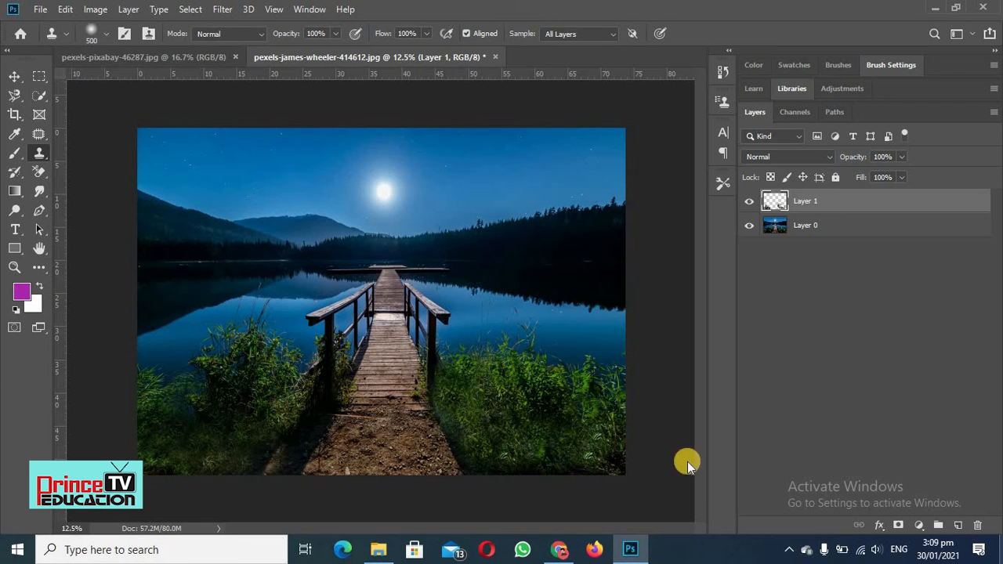
- Hide and show Layer 1 repeatedly to compare the cloned foliage with the original photo
click(748, 203)
click(749, 203)
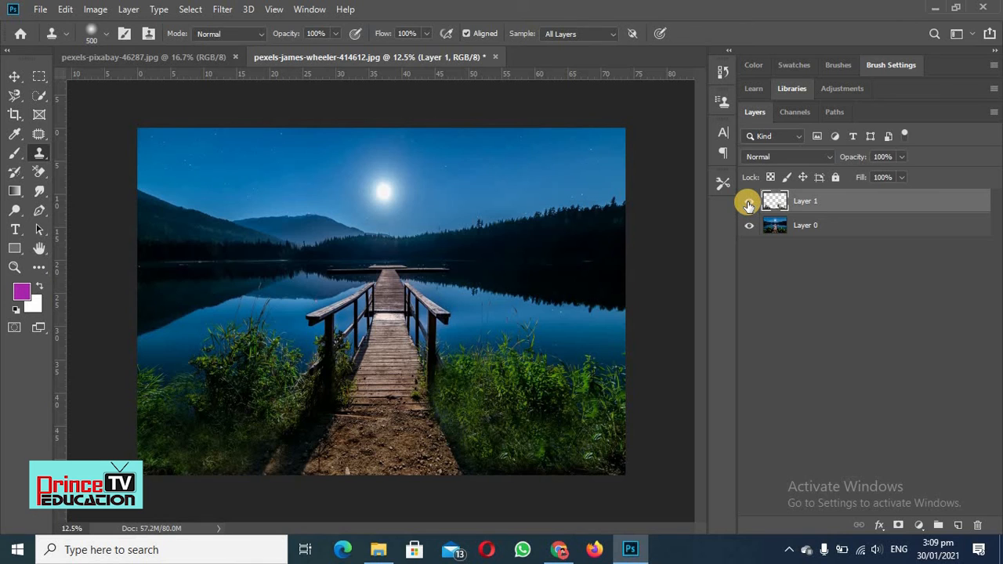
click(748, 203)
click(749, 203)
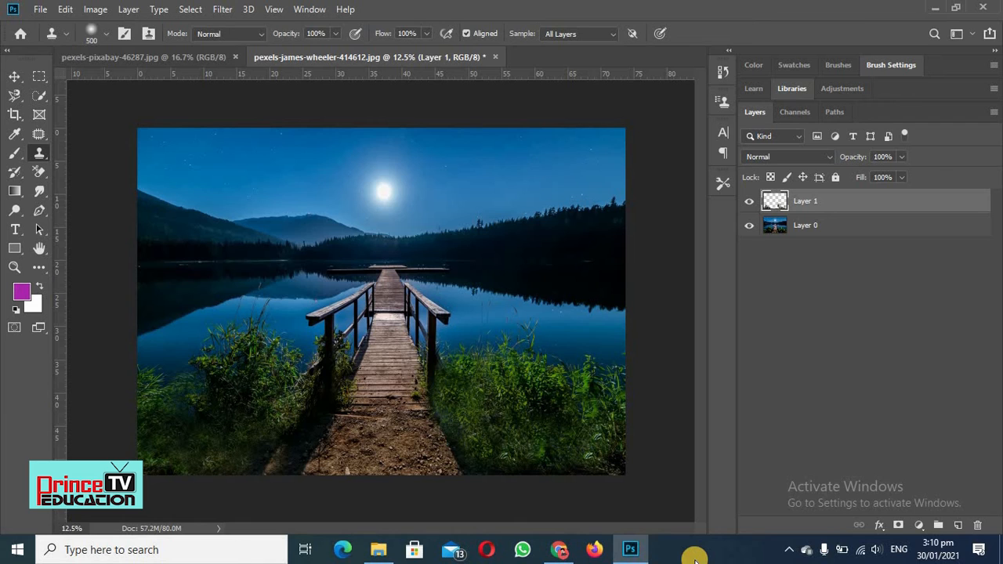
- Switch to pexels-pixabay-46287.jpg, unlock its background layer and add a new empty layer above it
click(177, 59)
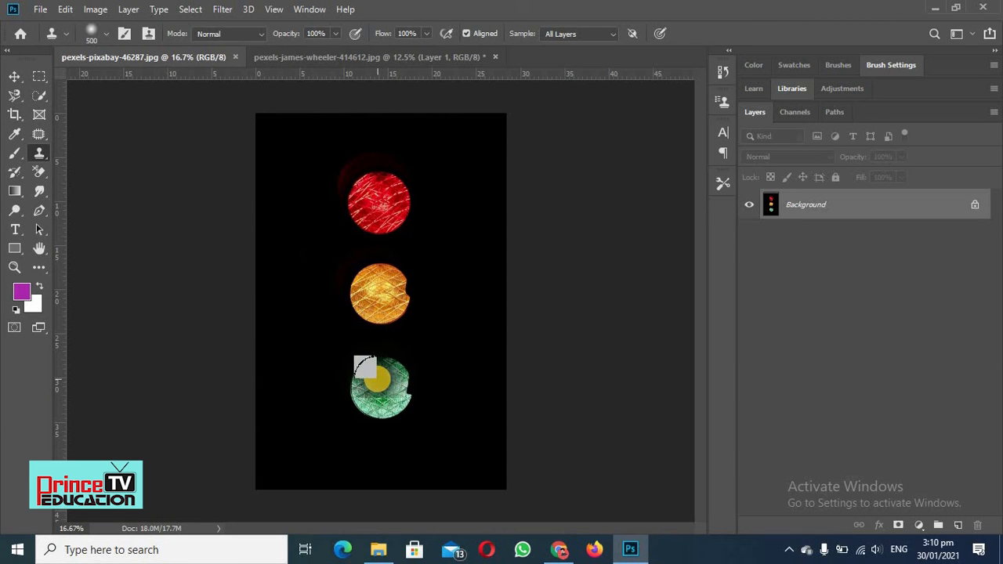
click(973, 208)
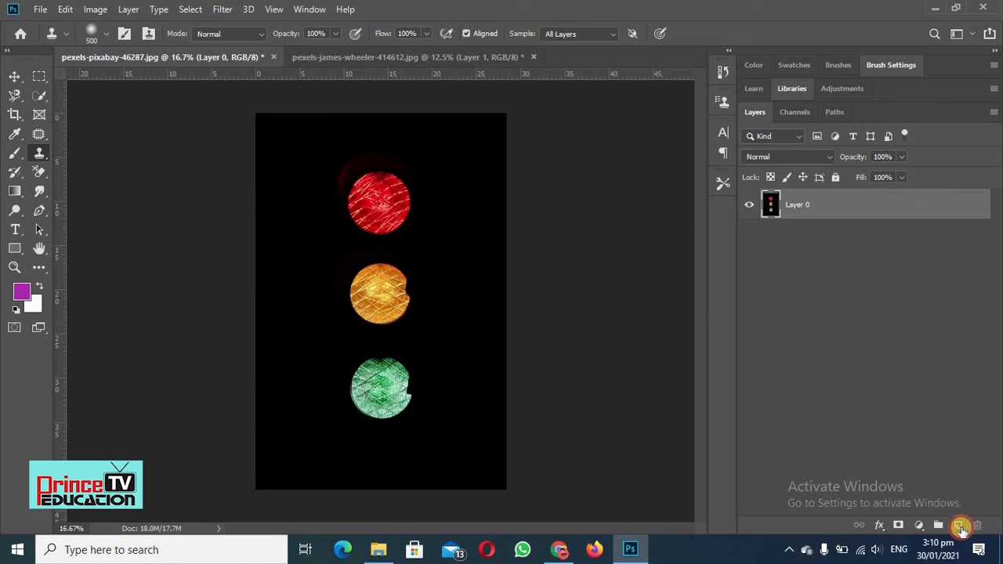
click(958, 526)
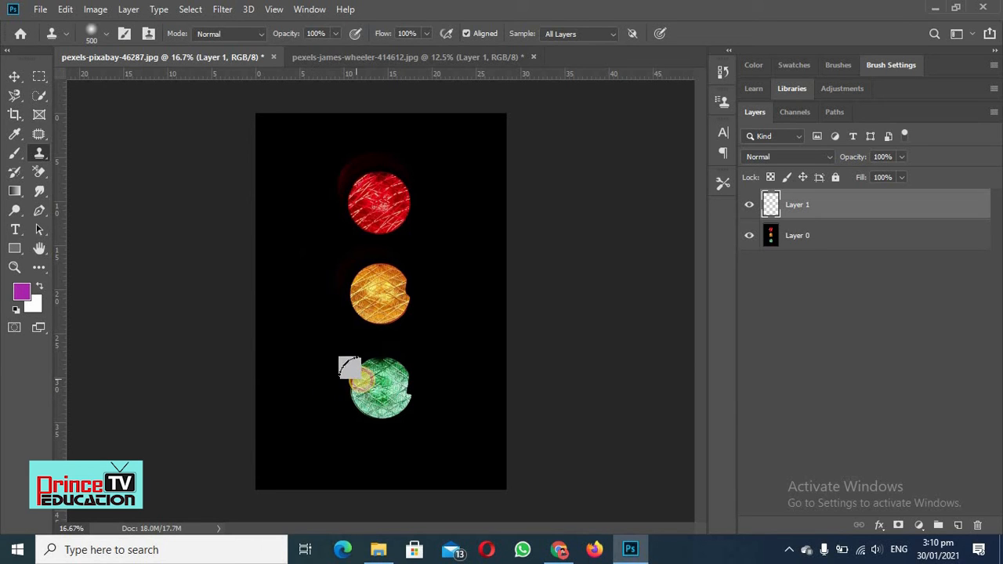
mouse_move(334, 386)
mouse_down()
mouse_move(326, 396)
mouse_move(342, 395)
mouse_move(346, 426)
mouse_up()
key(ctrl+z)
key(ctrl+z)
key(ctrl+z)
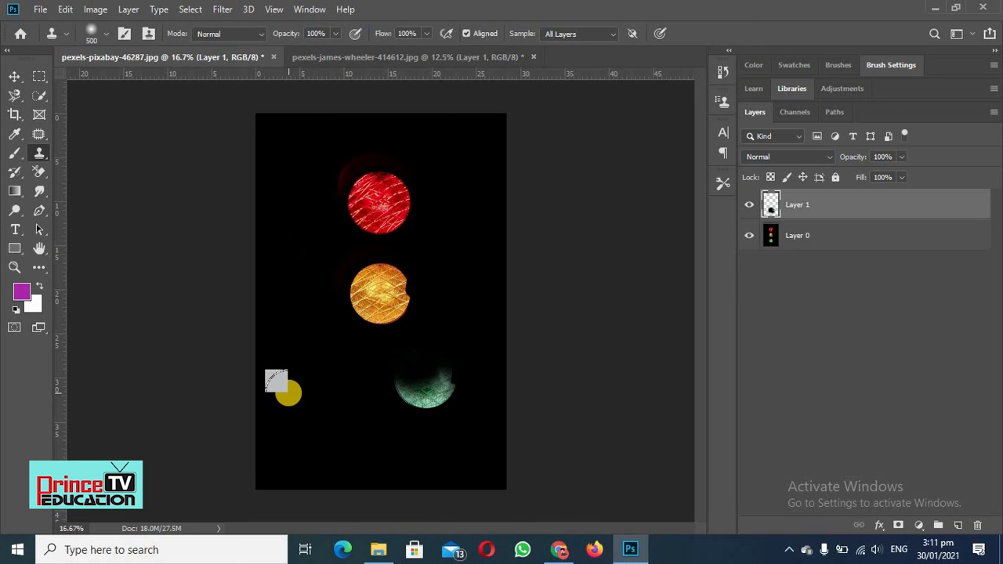
- Clone the black background over the remaining part of the green light, sampling from the black area beside it
alt+click(289, 393)
mouse_move(396, 380)
mouse_down()
mouse_move(400, 412)
mouse_move(451, 362)
mouse_move(452, 423)
mouse_move(472, 348)
mouse_move(419, 414)
mouse_up()
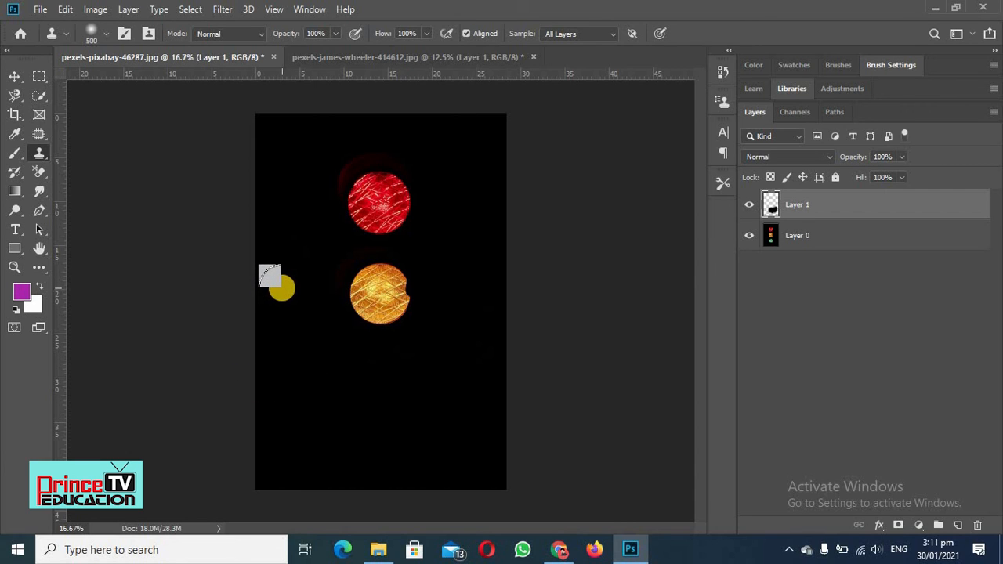
- Undo the first cloning stroke on the amber light and clone clean black background over the whole light
mouse_move(281, 288)
mouse_down()
mouse_move(394, 275)
mouse_move(363, 299)
mouse_move(365, 271)
mouse_move(319, 304)
mouse_move(358, 287)
mouse_move(391, 341)
mouse_up()
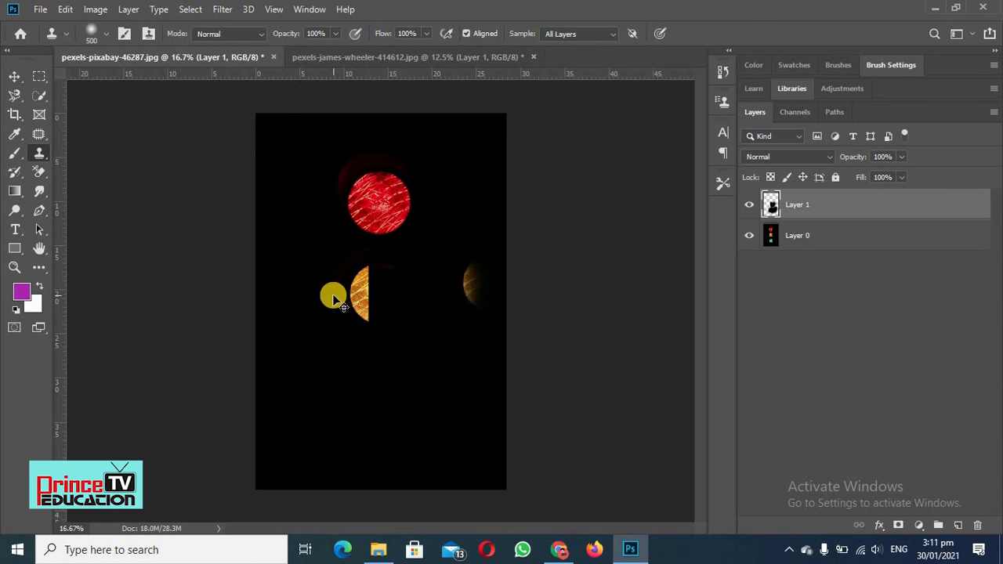
key(ctrl+z)
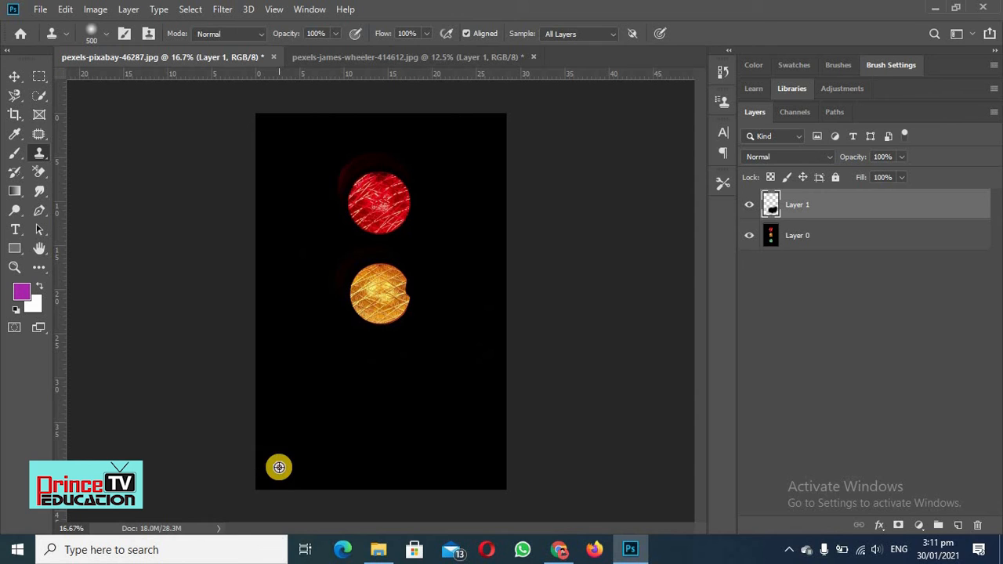
mouse_move(358, 287)
mouse_down()
mouse_move(376, 303)
mouse_move(412, 293)
mouse_move(408, 315)
mouse_move(374, 270)
mouse_move(364, 281)
mouse_move(394, 280)
mouse_move(350, 279)
mouse_up()
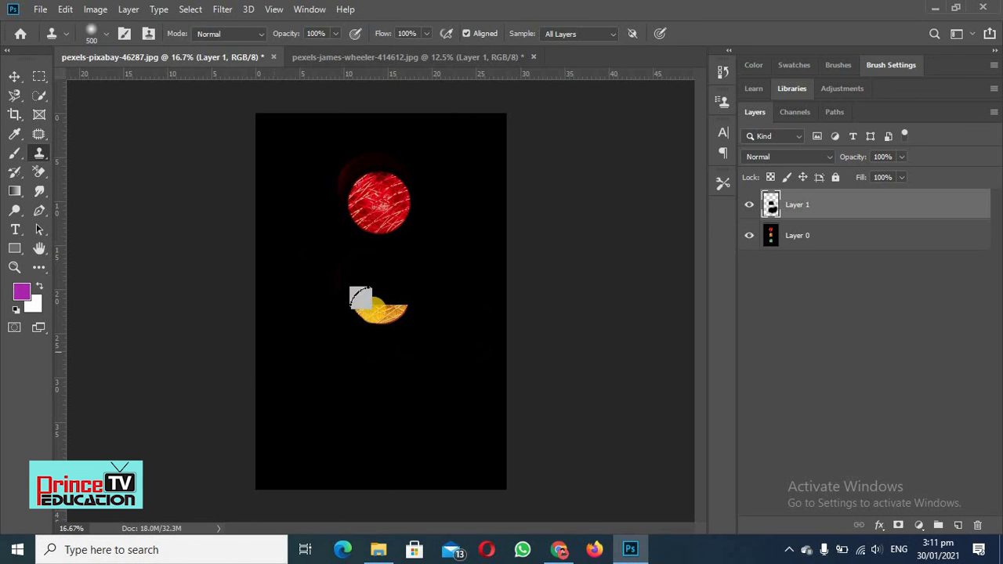
mouse_move(360, 308)
mouse_down()
mouse_move(407, 334)
mouse_move(413, 301)
mouse_move(353, 325)
mouse_move(345, 304)
mouse_move(380, 317)
mouse_move(340, 307)
mouse_move(344, 315)
mouse_move(353, 301)
mouse_move(348, 336)
mouse_up()
alt+click(466, 323)
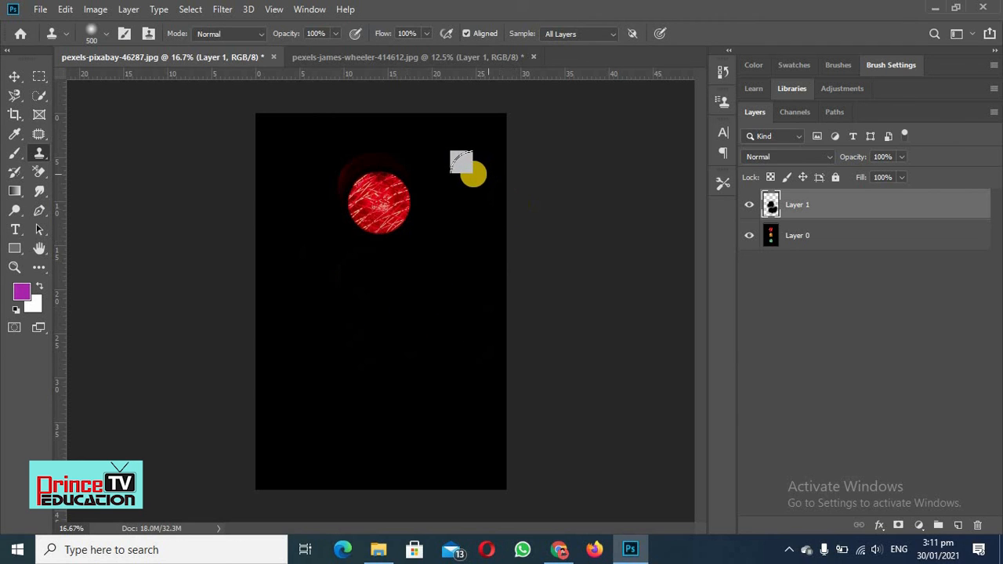
- Clone the black background over the red light, resampling clean black areas around it between strokes
alt+click(469, 167)
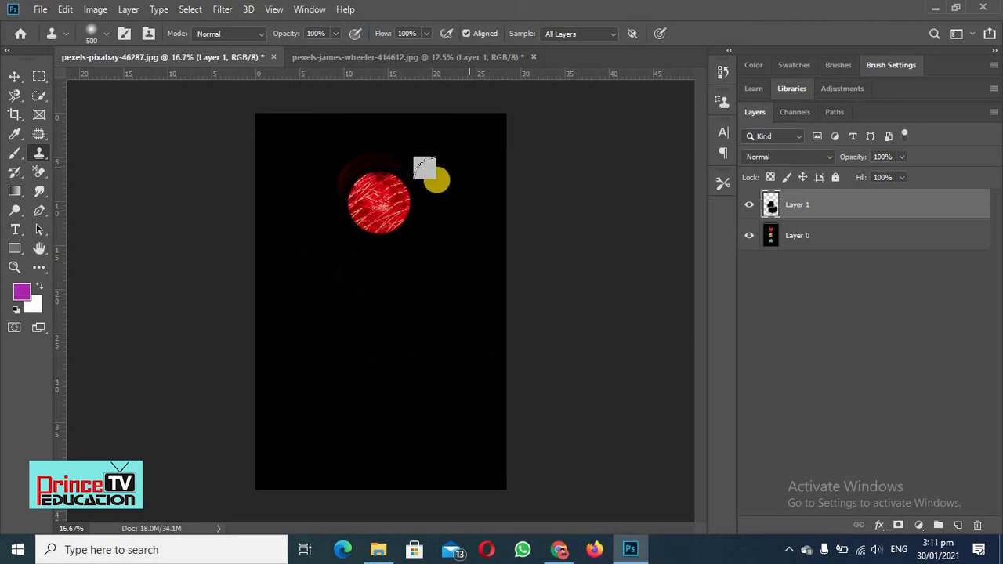
mouse_move(349, 230)
mouse_down()
mouse_move(383, 173)
mouse_move(370, 229)
mouse_move(389, 172)
mouse_move(396, 228)
mouse_up()
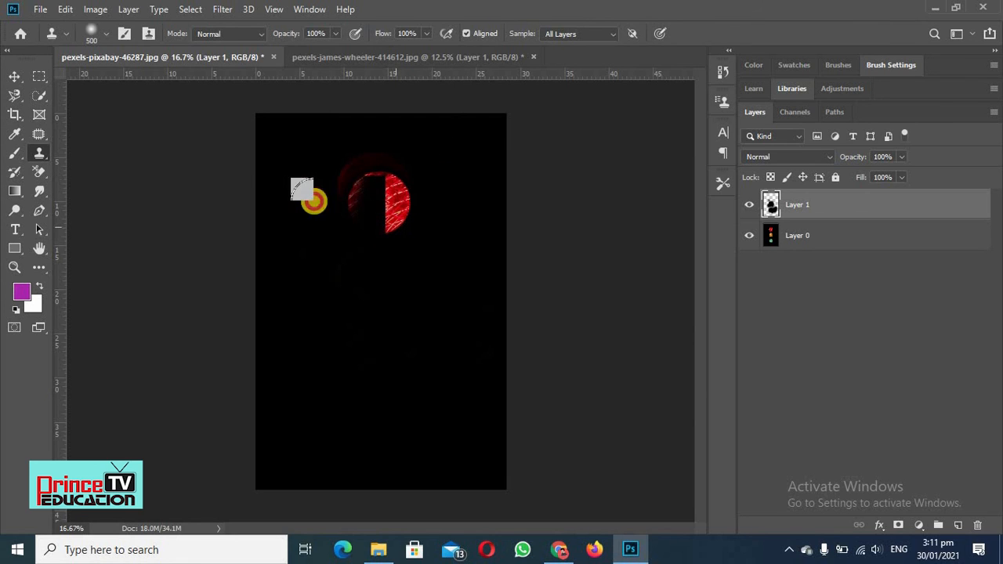
alt+click(278, 134)
mouse_move(408, 164)
mouse_down()
mouse_move(367, 291)
mouse_move(424, 196)
mouse_move(370, 197)
mouse_move(355, 225)
mouse_move(405, 158)
mouse_move(384, 187)
mouse_move(387, 236)
mouse_move(282, 332)
mouse_up()
alt+click(286, 143)
- Clone black over the faint red glow remaining above the removed red light
alt+click(275, 272)
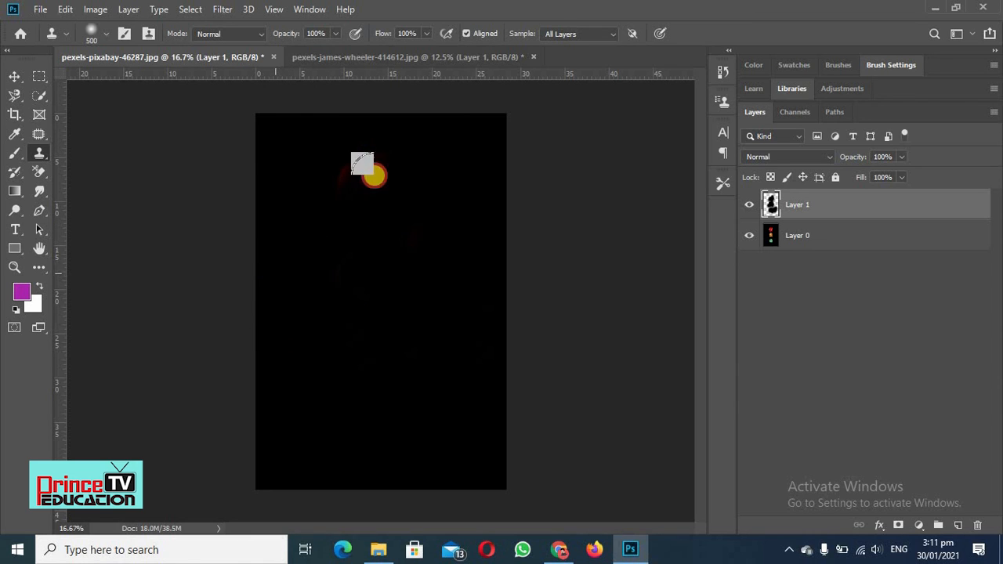
mouse_move(374, 176)
mouse_down()
mouse_move(359, 130)
mouse_move(415, 179)
mouse_up()
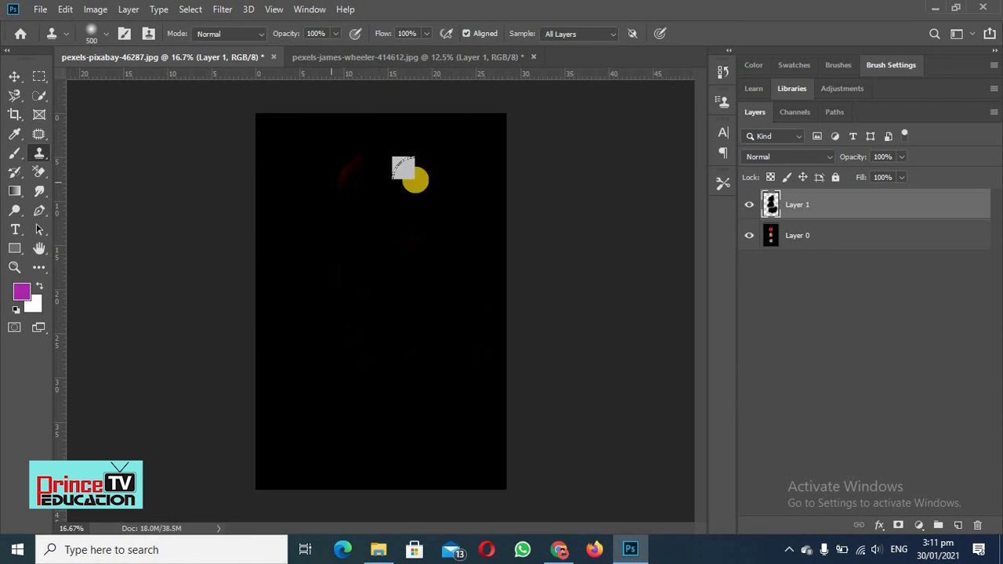
alt+click(473, 141)
click(336, 157)
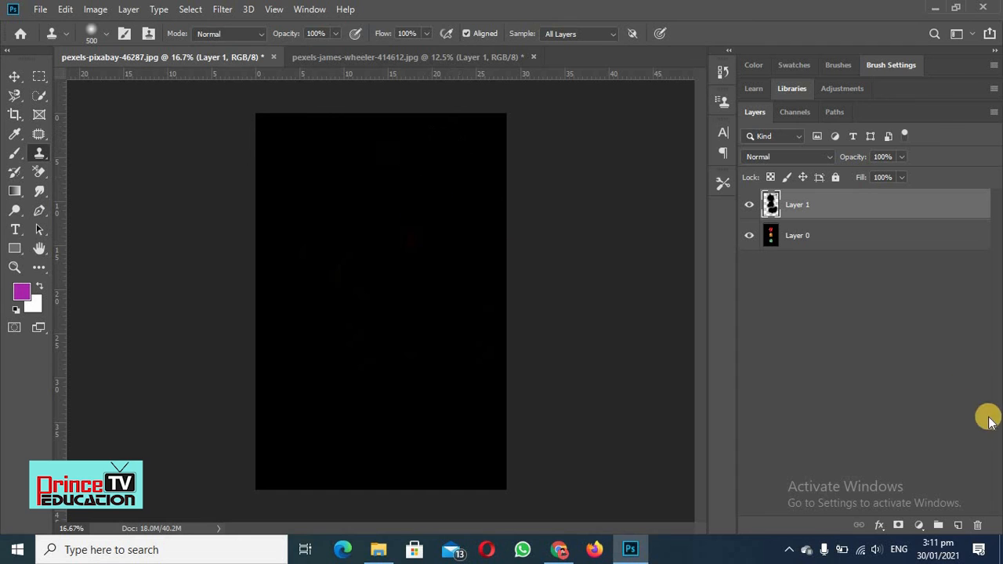
- Hide and show Layer 1 repeatedly to compare the blacked-out image with the original traffic lights, leaving the layer shown
click(749, 207)
click(748, 206)
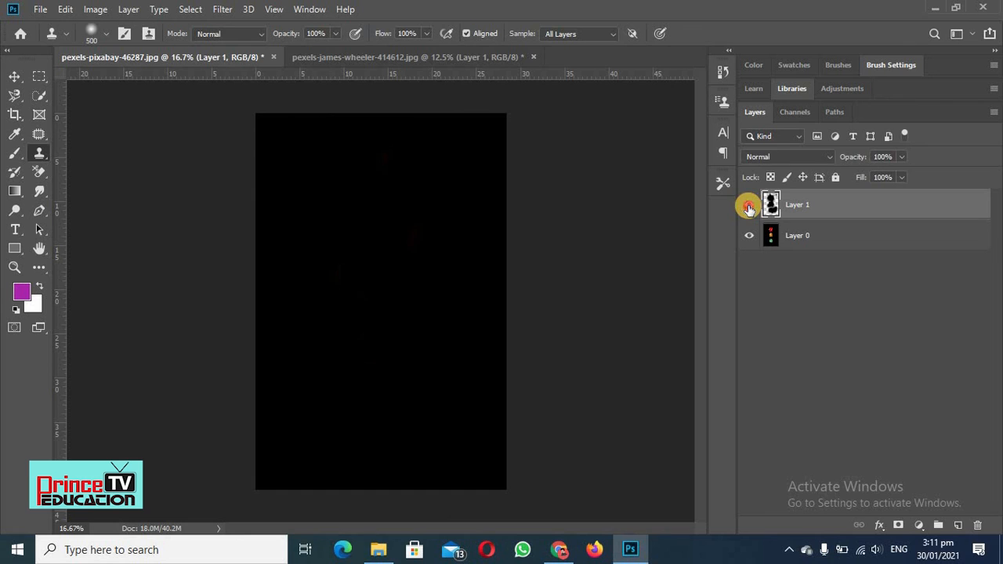
click(749, 205)
click(748, 205)
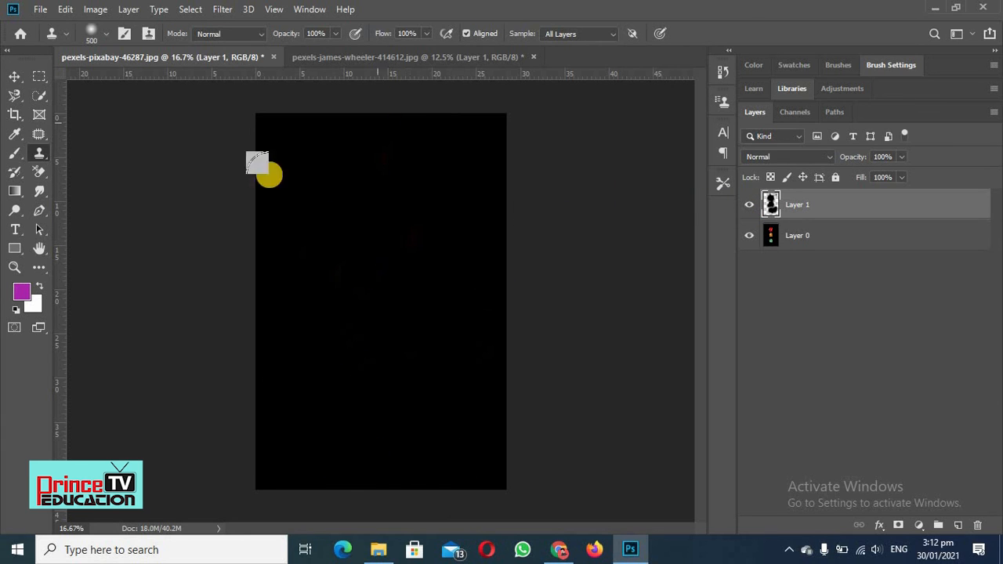
click(749, 206)
click(751, 207)
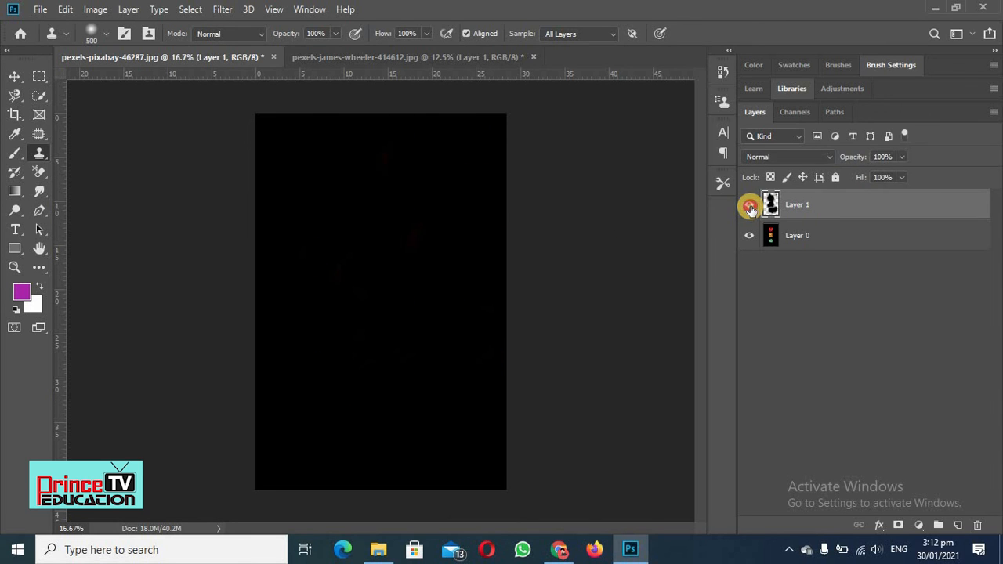
click(750, 206)
click(750, 207)
click(750, 207)
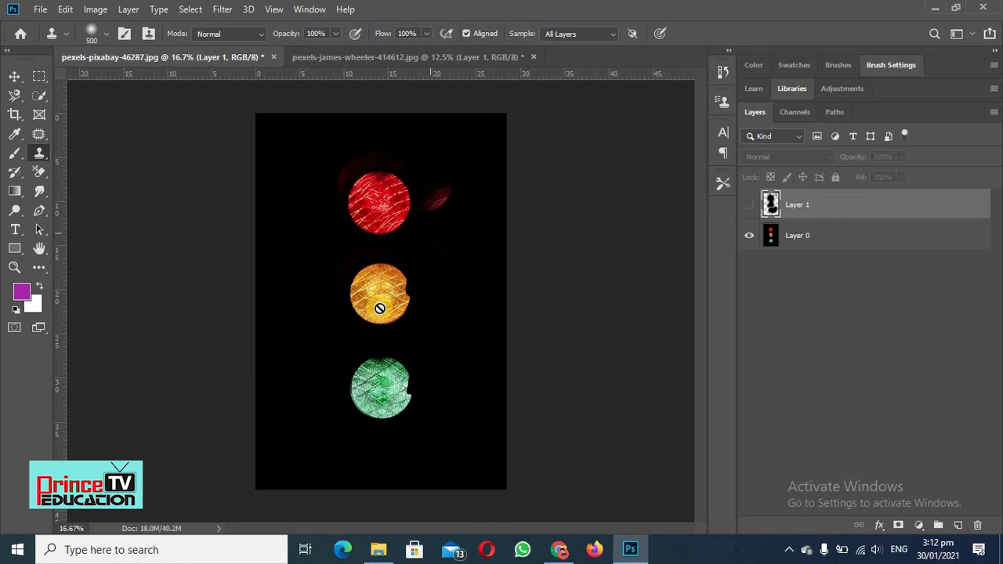
drag(407, 363, 449, 391)
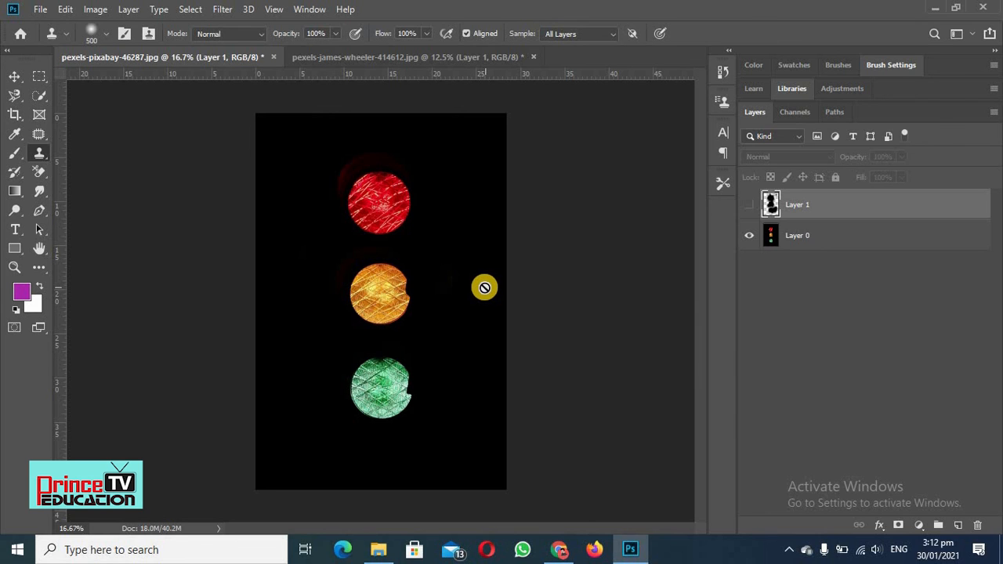
click(749, 205)
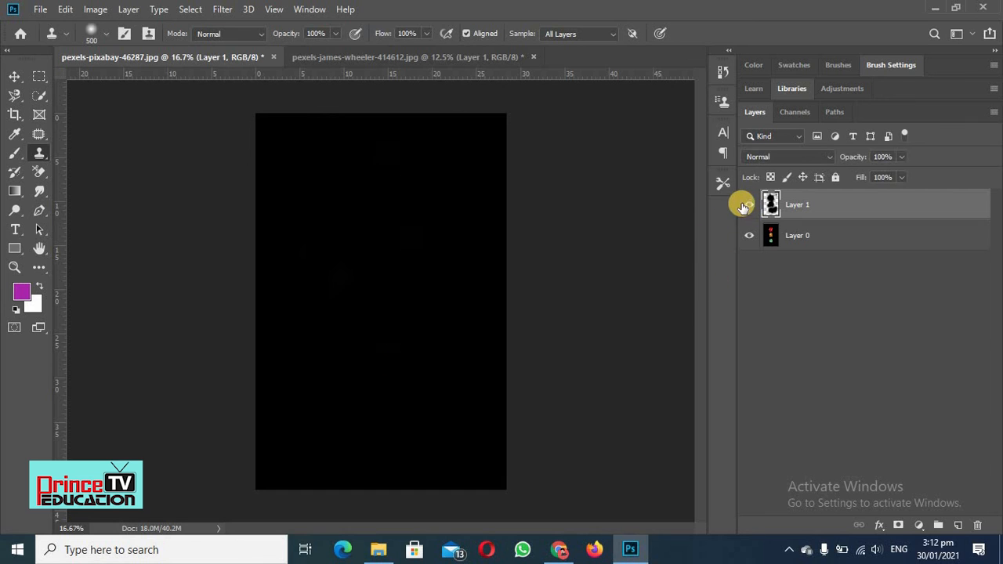